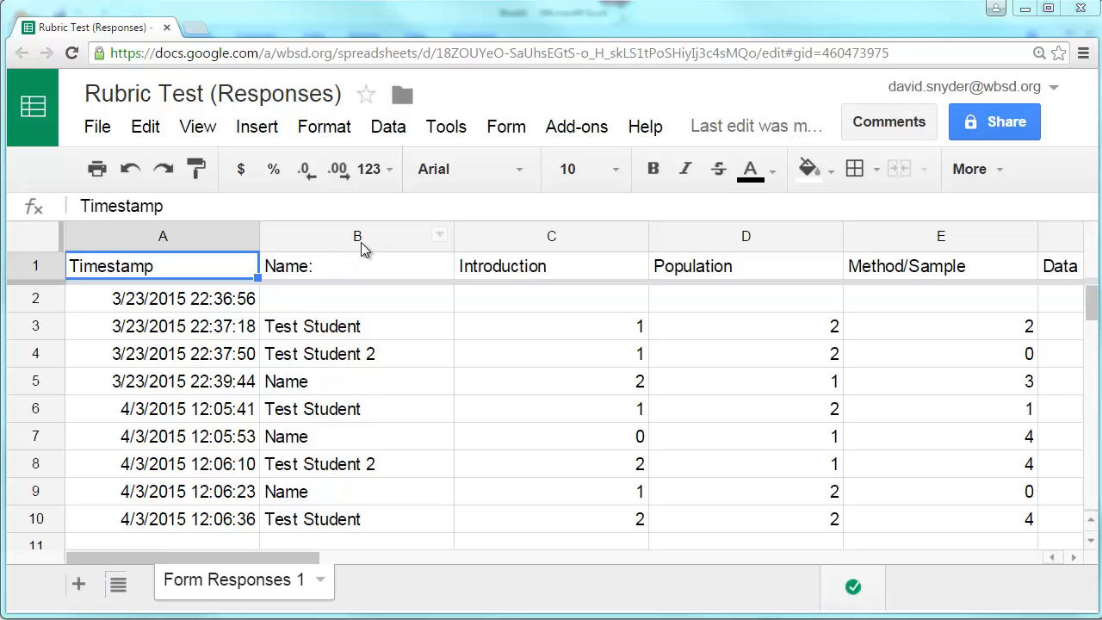
- Sort the whole sheet A to Z by the Name column
click(440, 236)
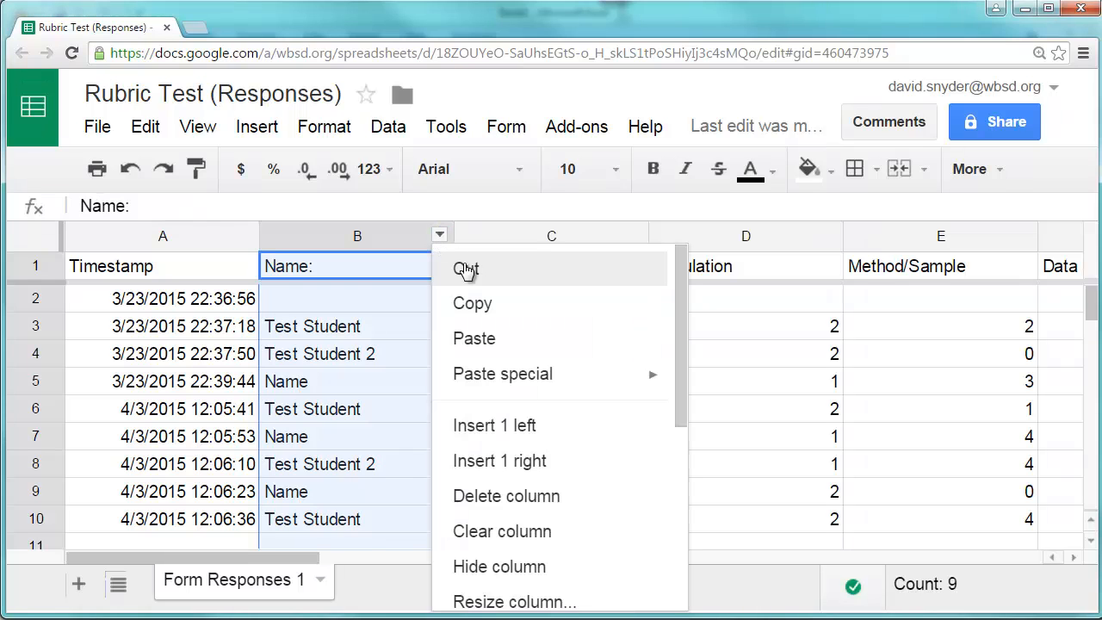
scroll(487, 293, down, 3)
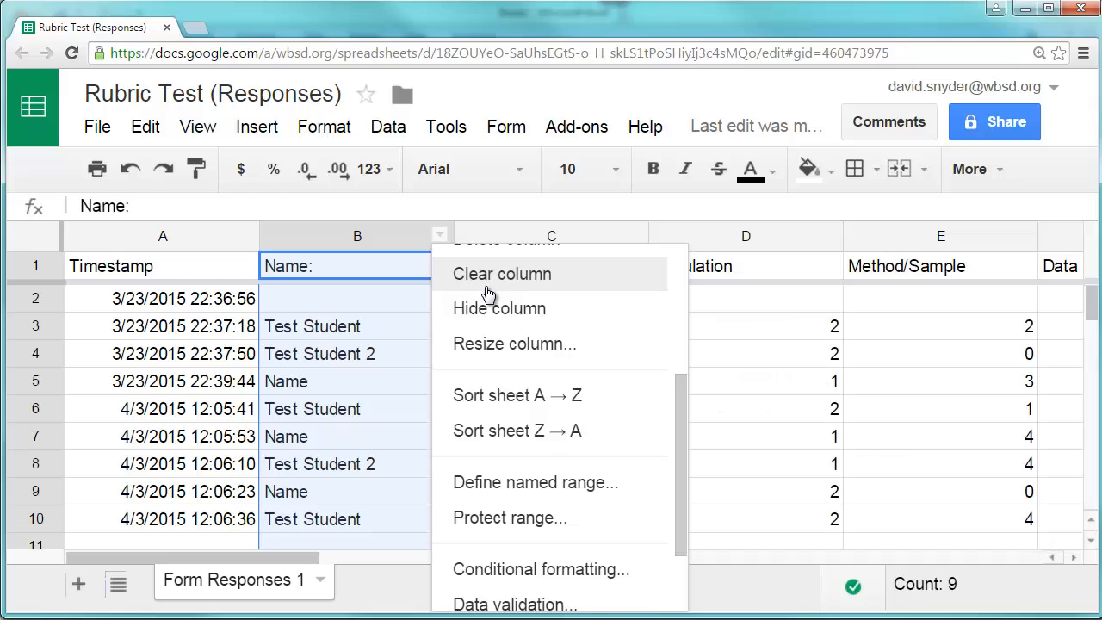
click(506, 404)
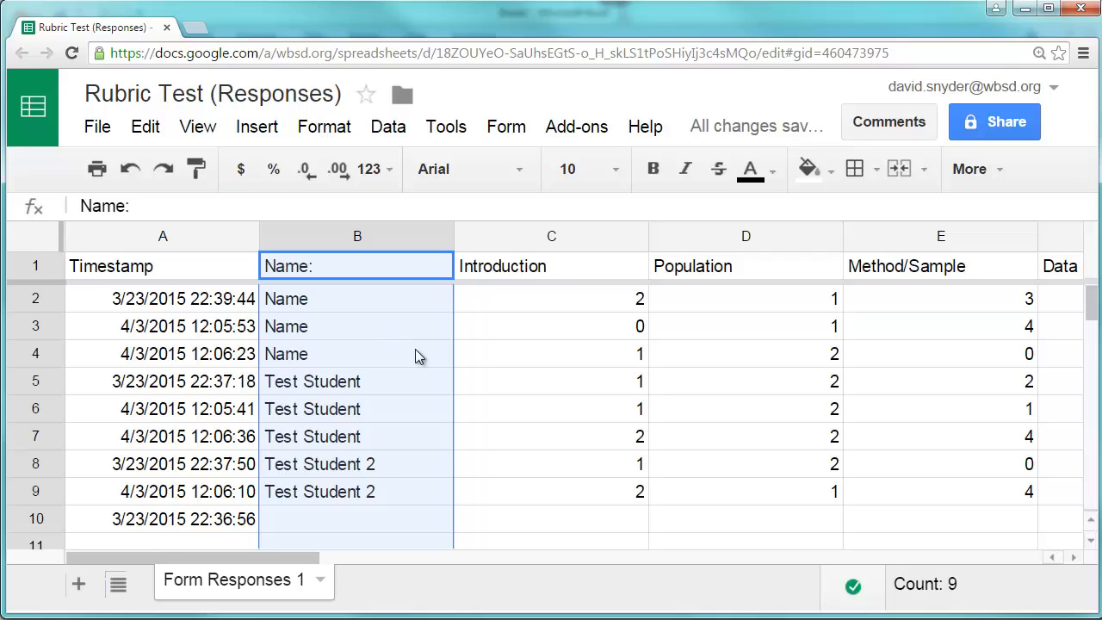
- Copy the three rows answered as Name, from the Name column through Conclusion
click(447, 387)
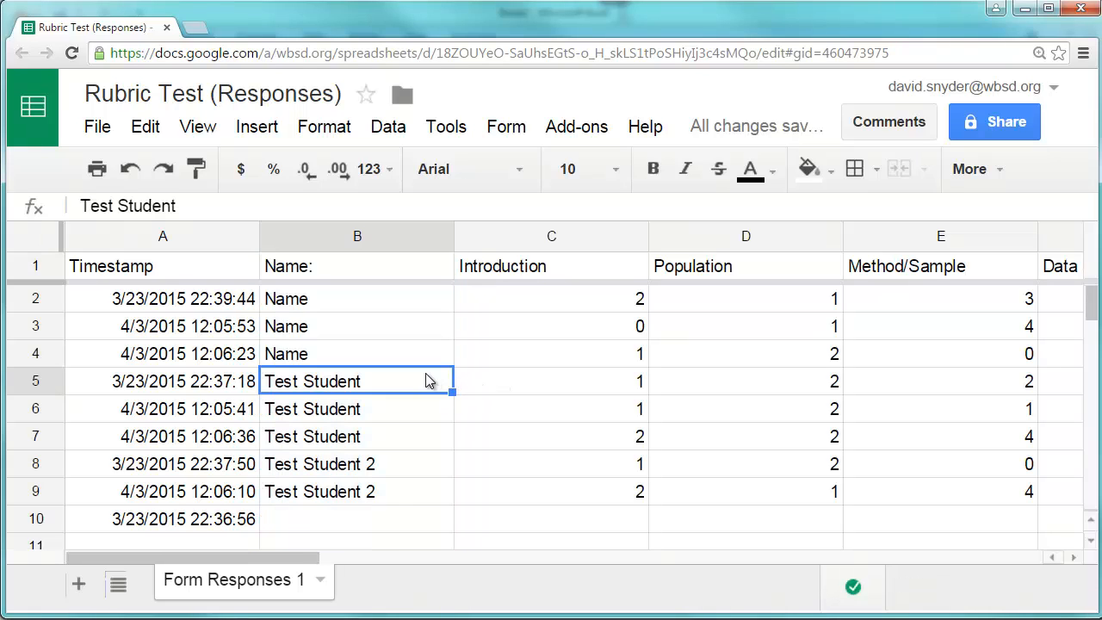
drag(309, 300, 814, 357)
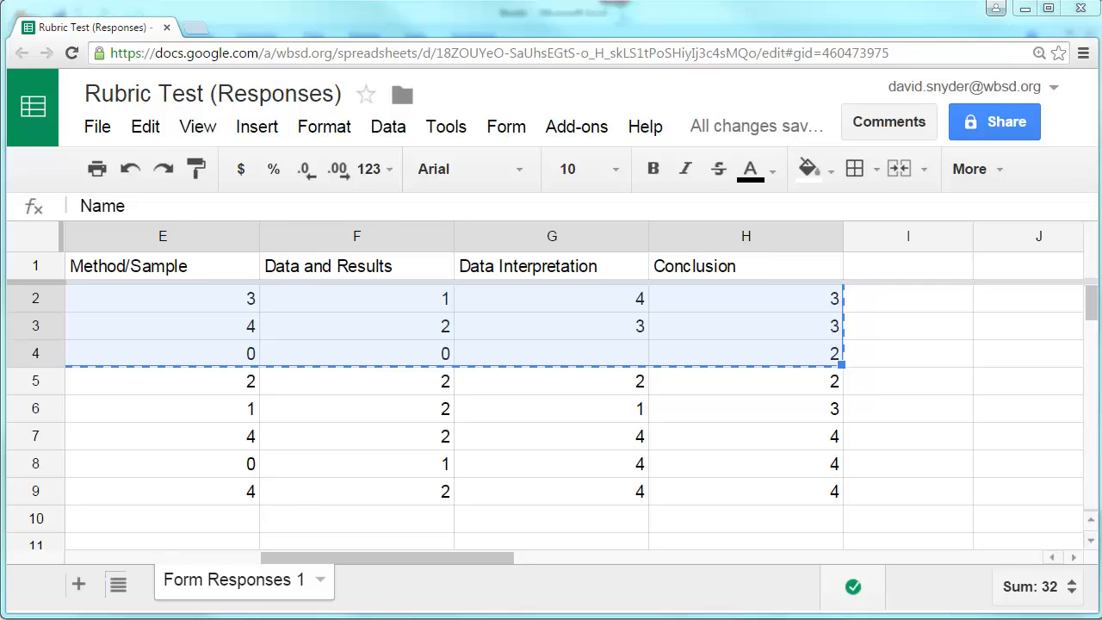
- Switch to the blank Excel workbook and paste the copied rows starting at cell A1
key(alt+Tab)
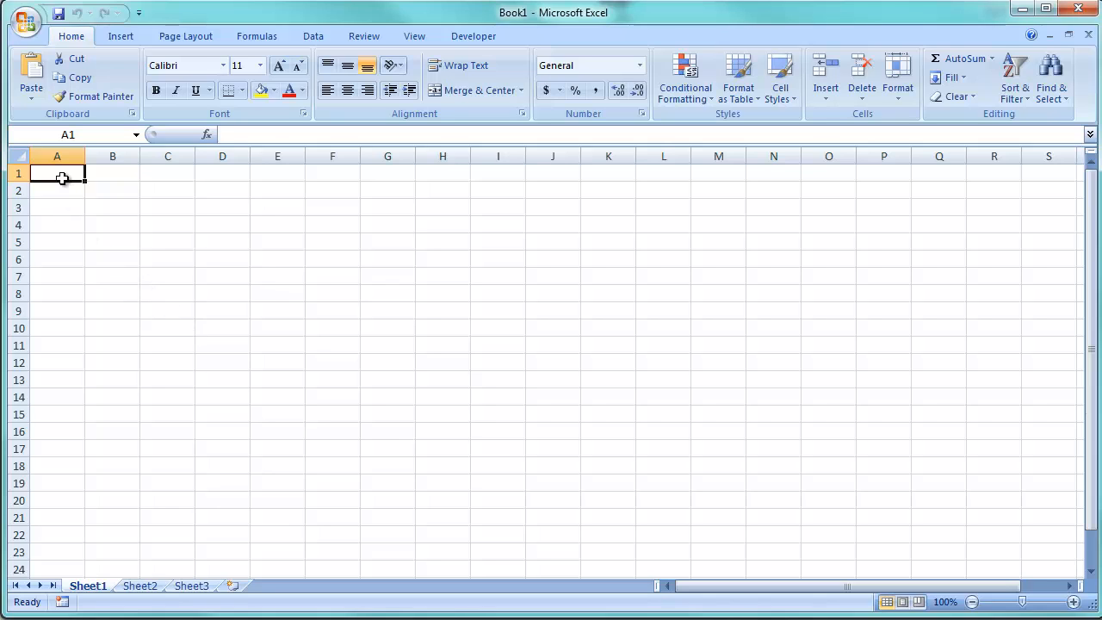
text(Name	2	1	3	1	4	3 Name	0	1	4	2	3	3 Name	1	2	0	0		2)
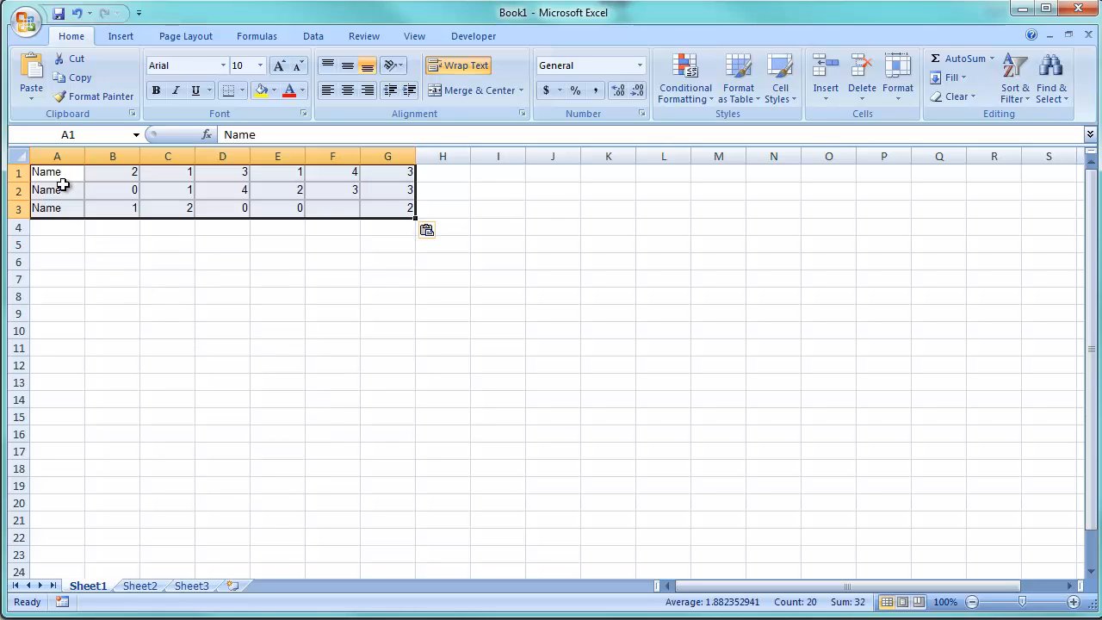
click(118, 296)
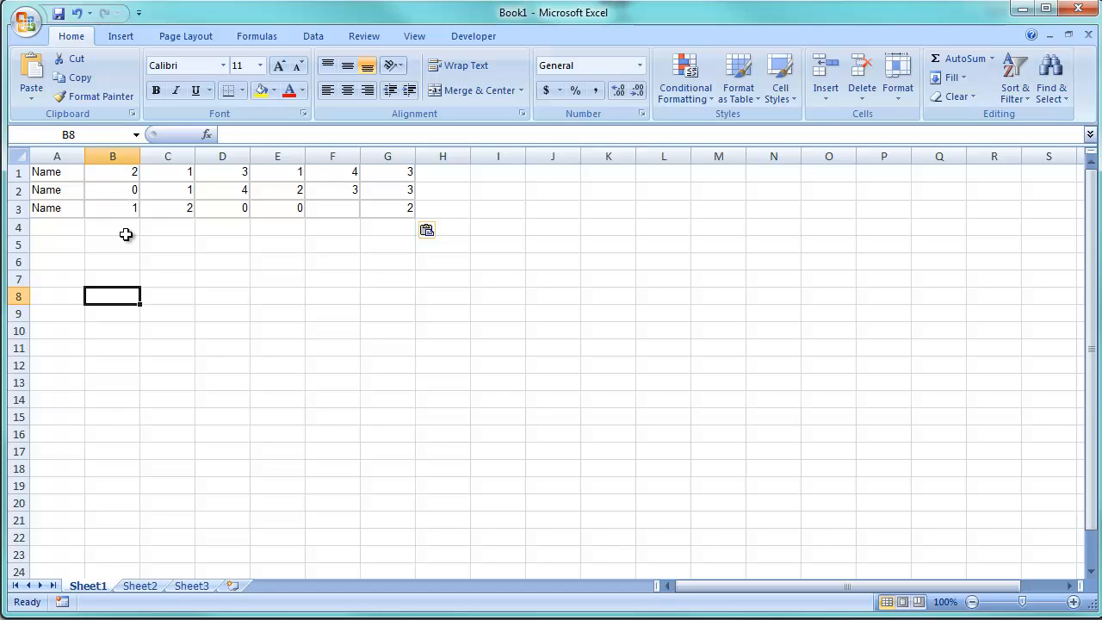
- Enter =SUM(B1:G1) in cell H1 and fill the formula down to H3
click(451, 179)
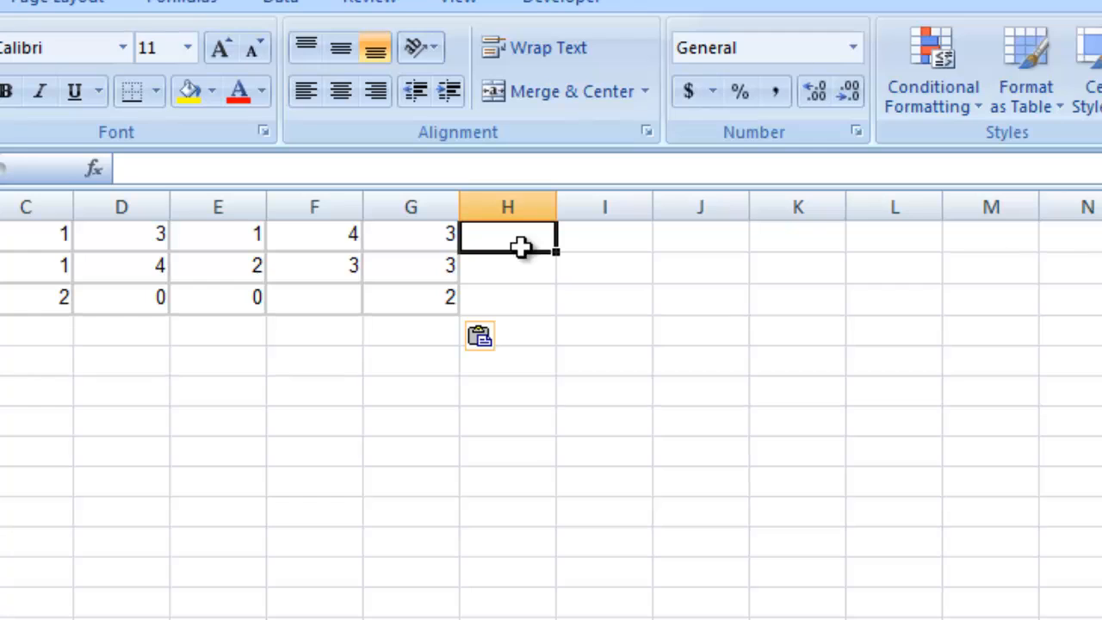
text(=)
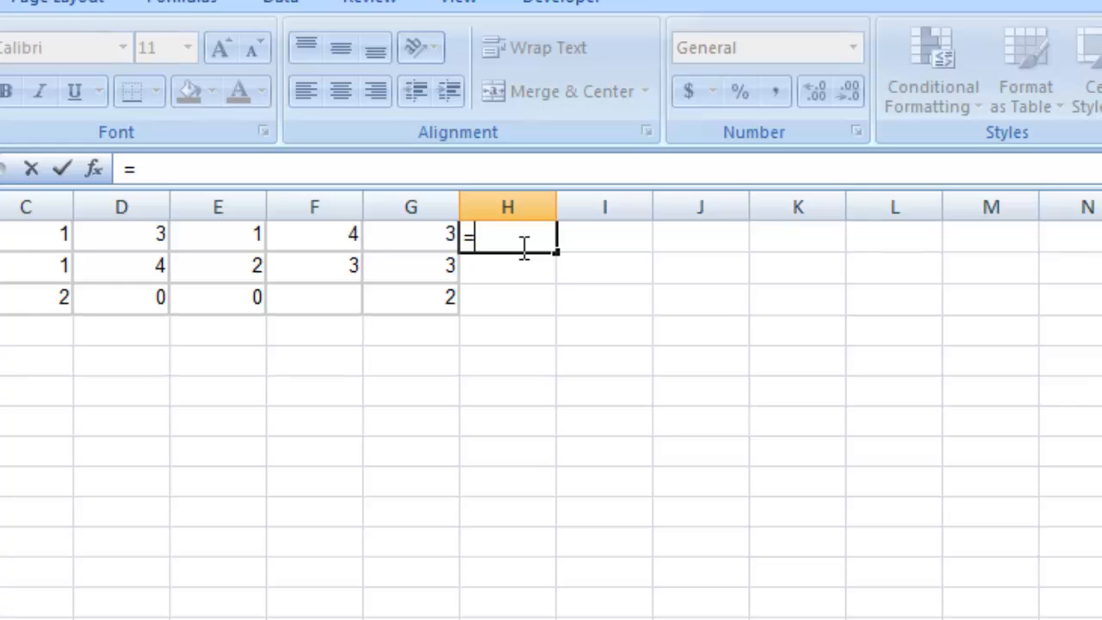
text(sum)
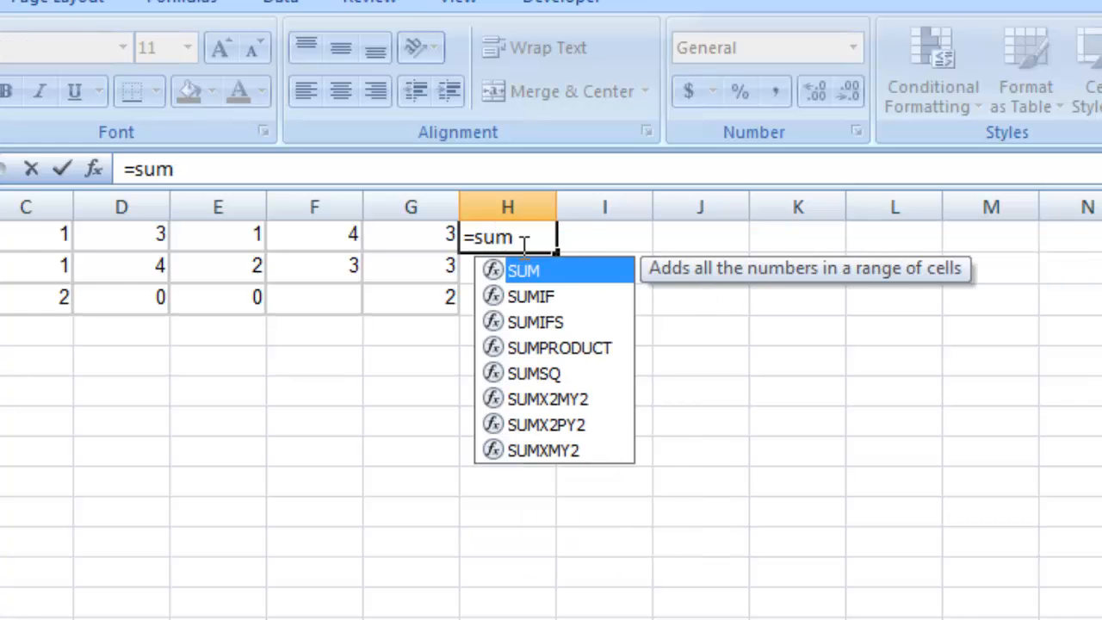
text(()
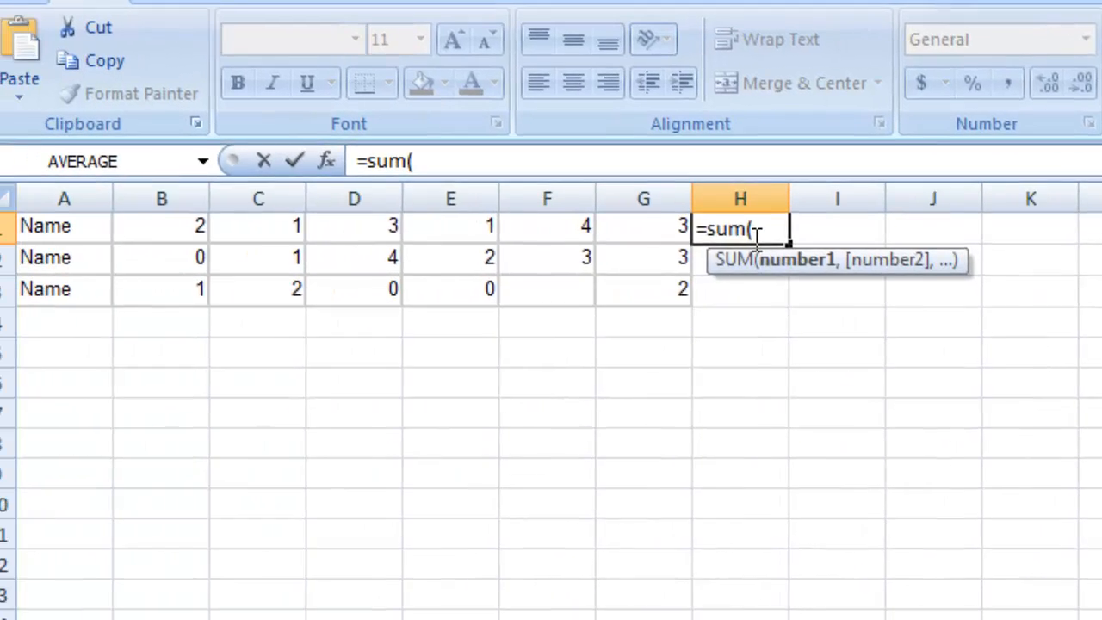
drag(181, 224, 679, 224)
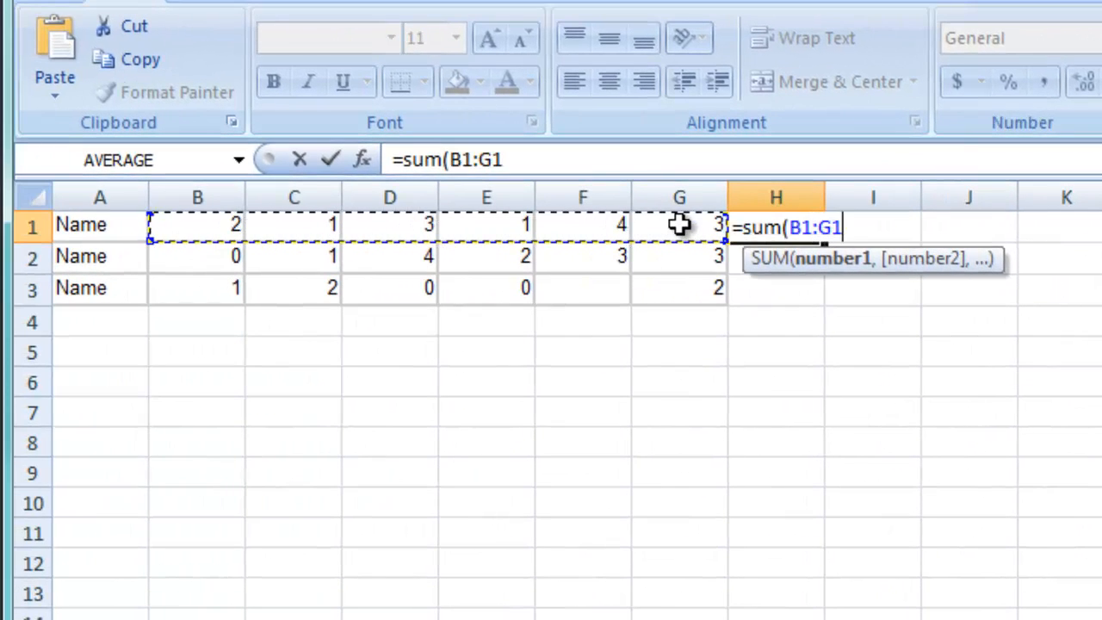
text())
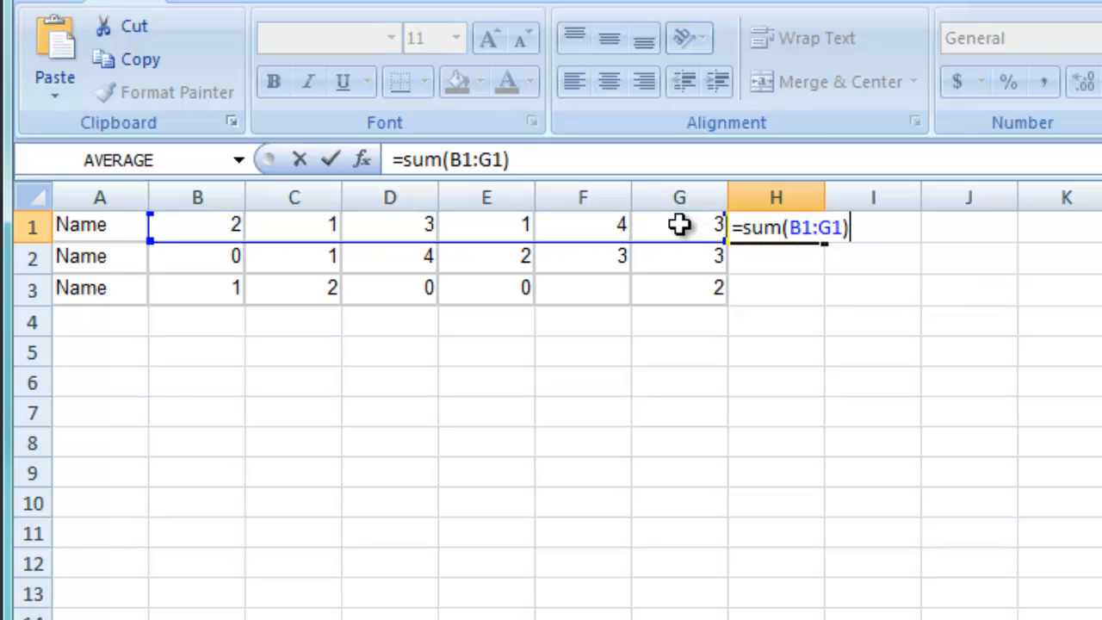
key(Return)
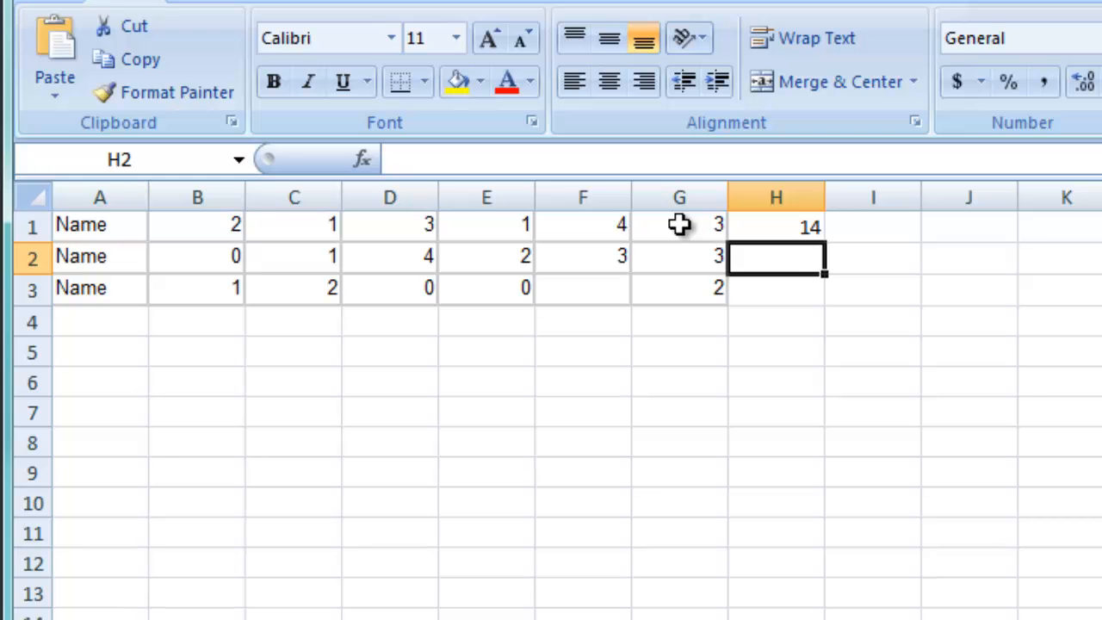
click(792, 226)
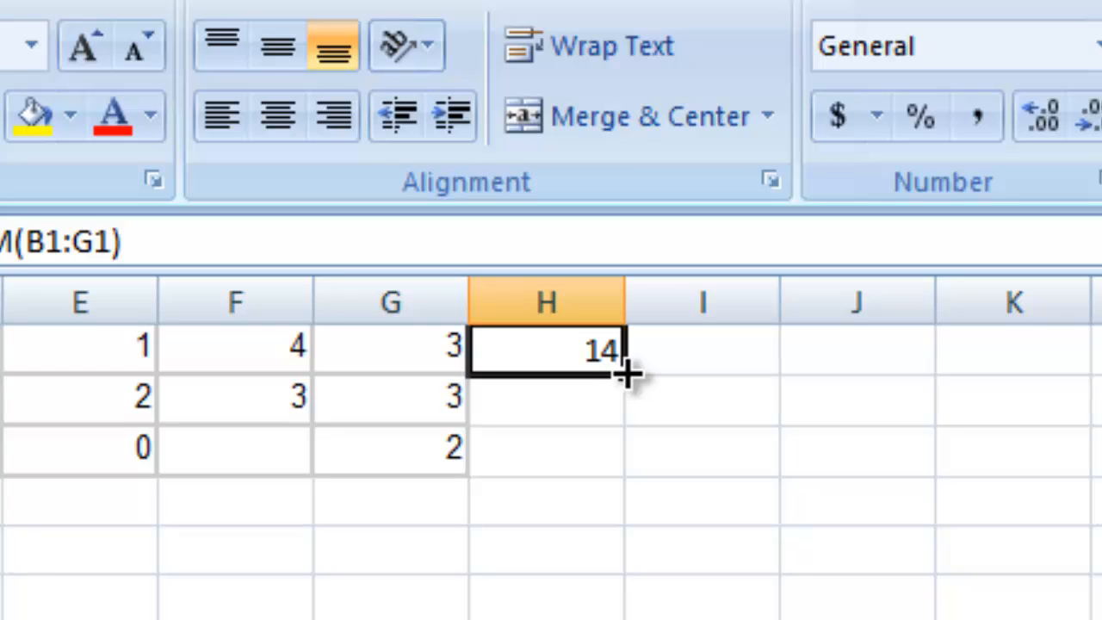
drag(628, 373, 608, 471)
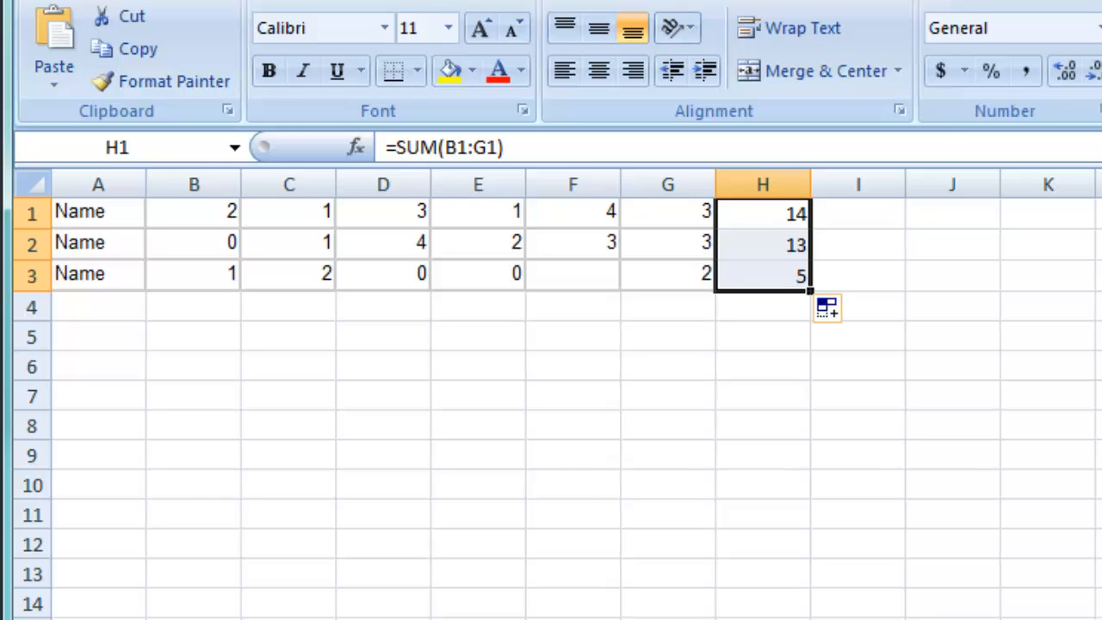
- Label cell A4 Average and enter =AVERAGE(B1:B3) in cell B4
click(104, 314)
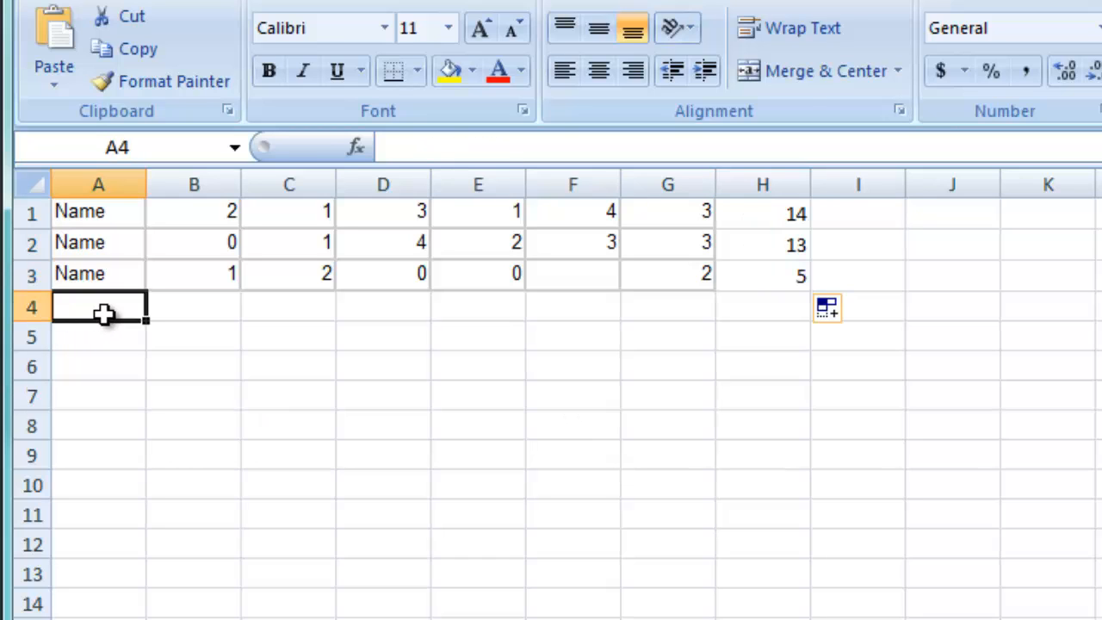
text(Average)
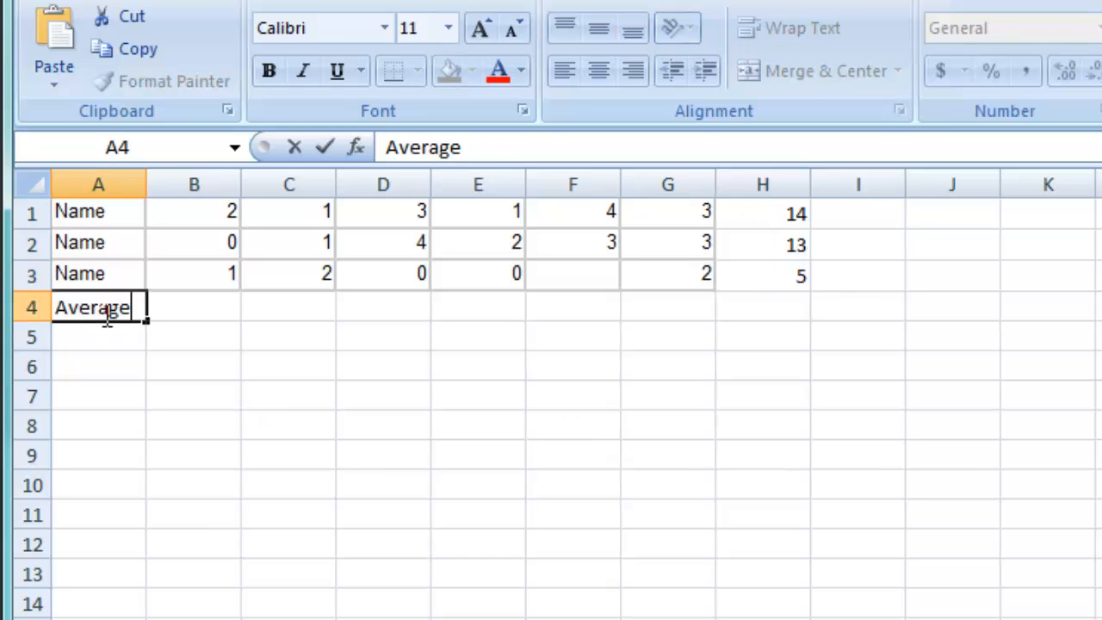
click(198, 310)
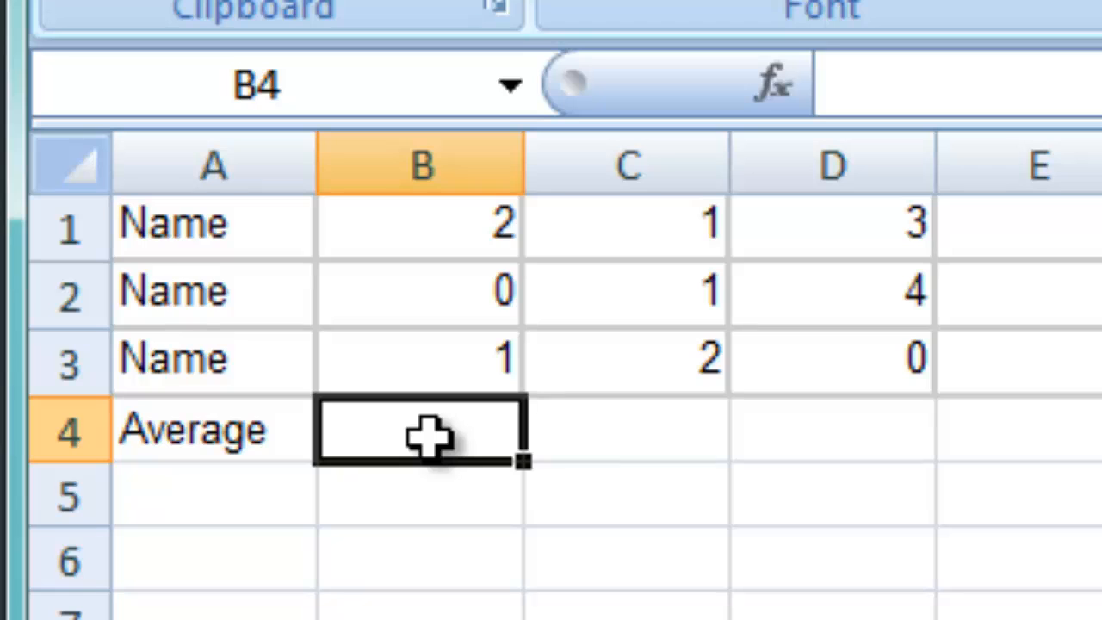
text(=)
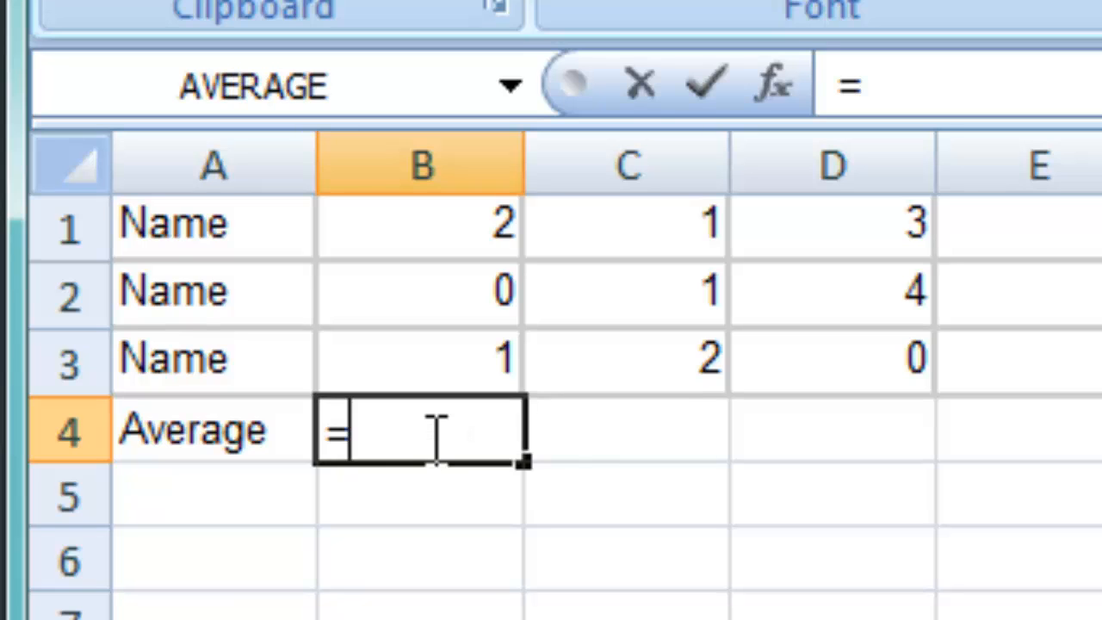
text(avera)
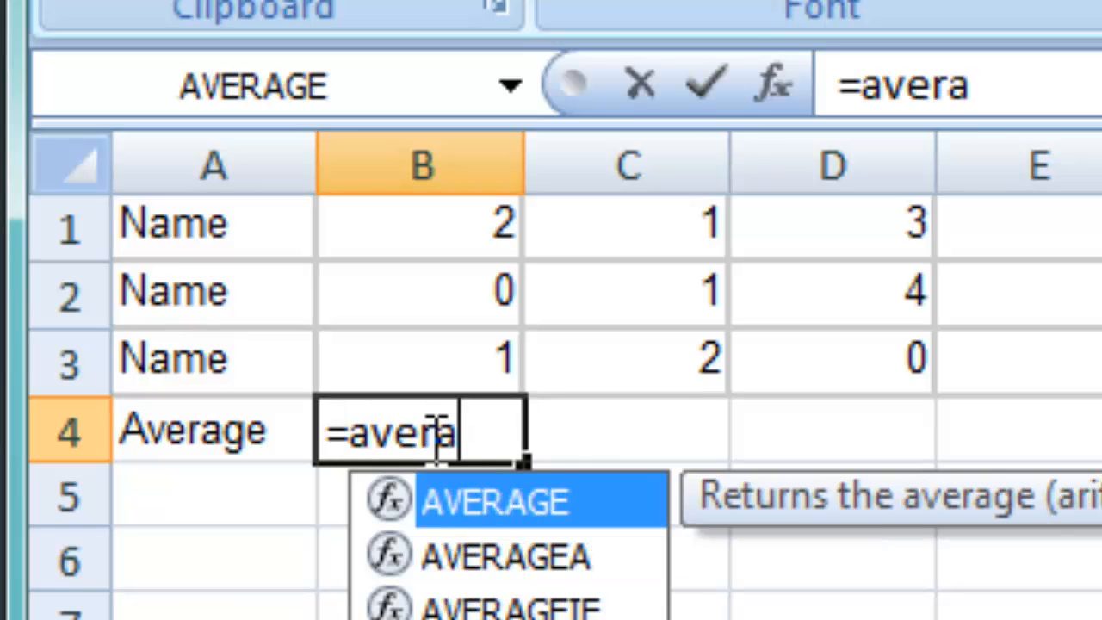
text(ge()
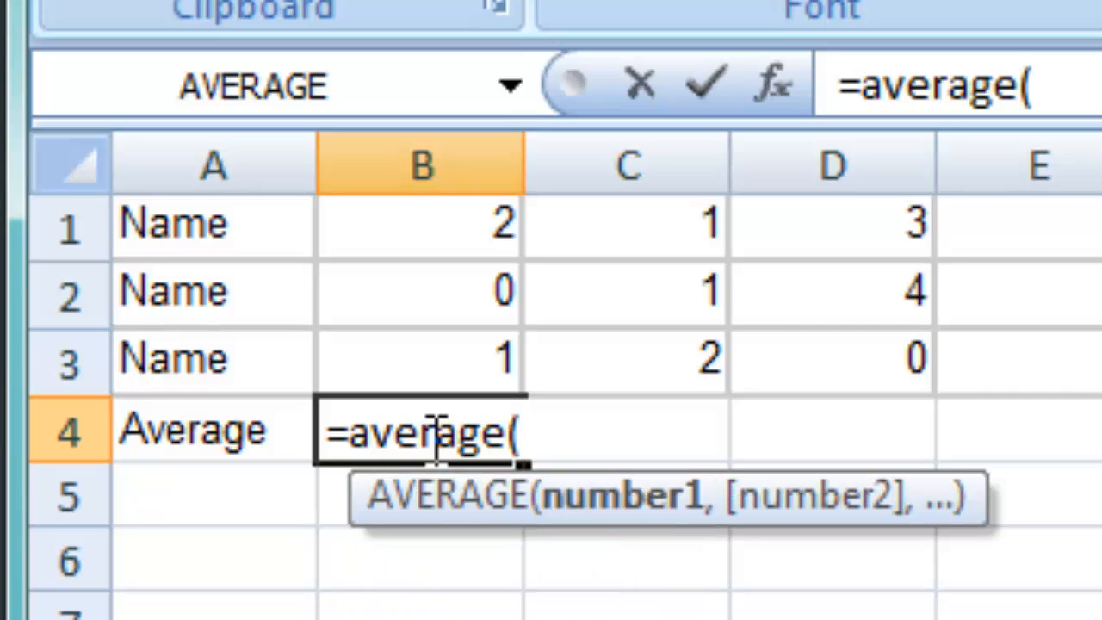
drag(458, 239, 456, 342)
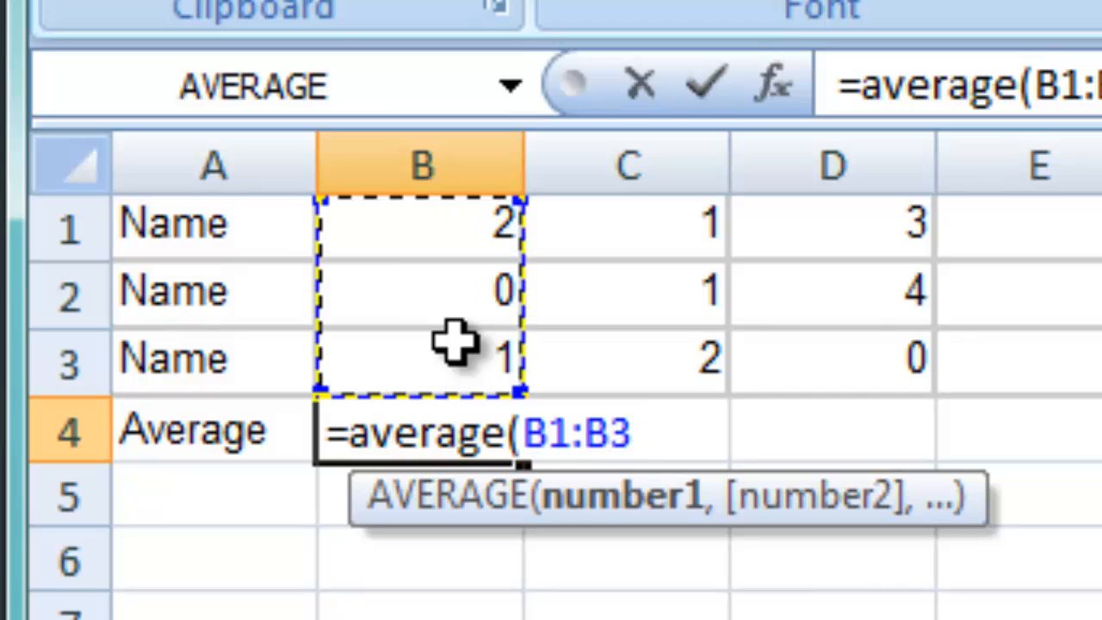
text())
key(Return)
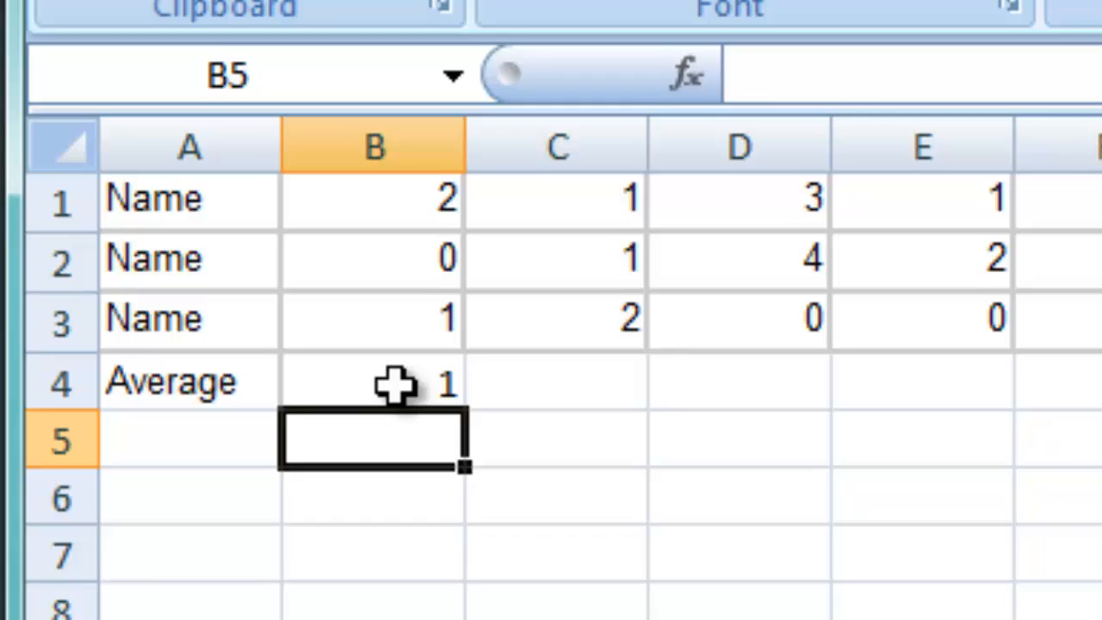
- Fill the average formula across row 4 from B4 to H4
click(478, 429)
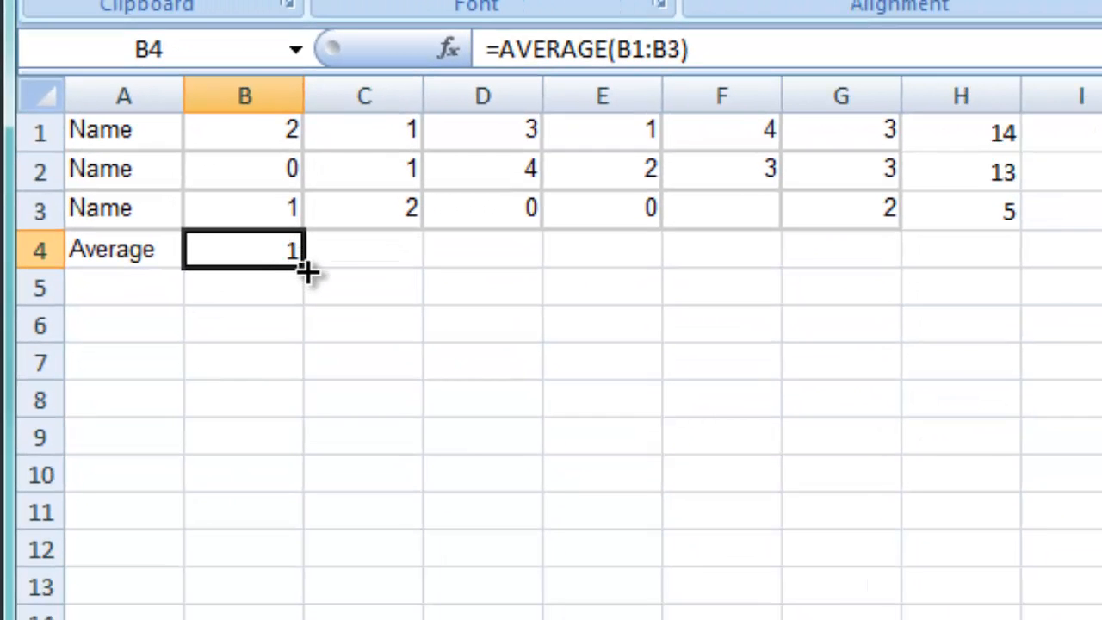
drag(307, 273, 970, 281)
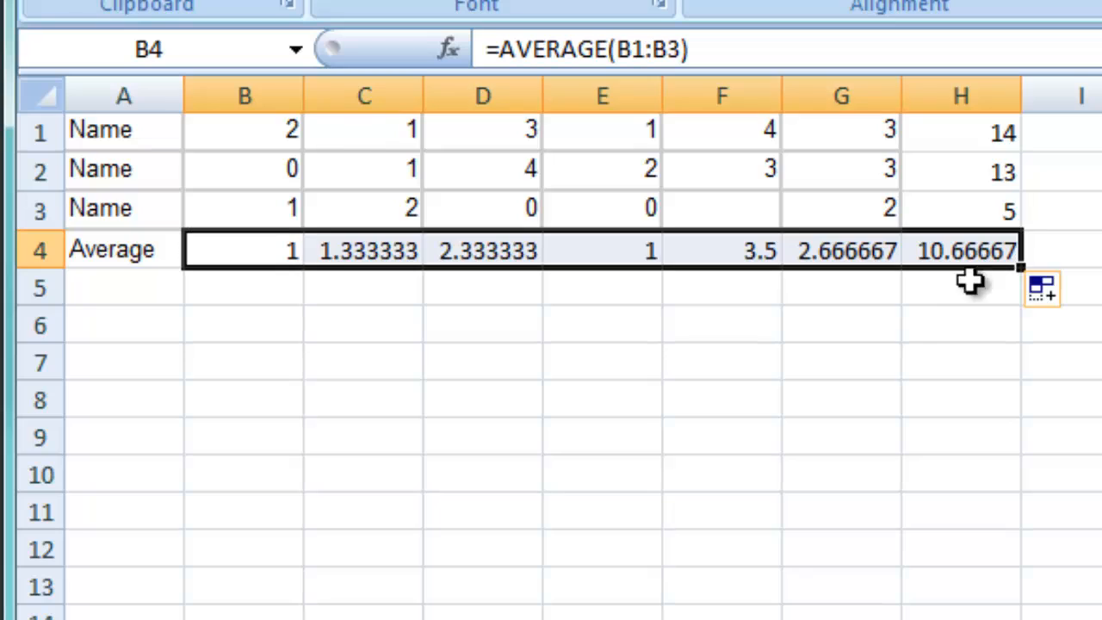
click(907, 322)
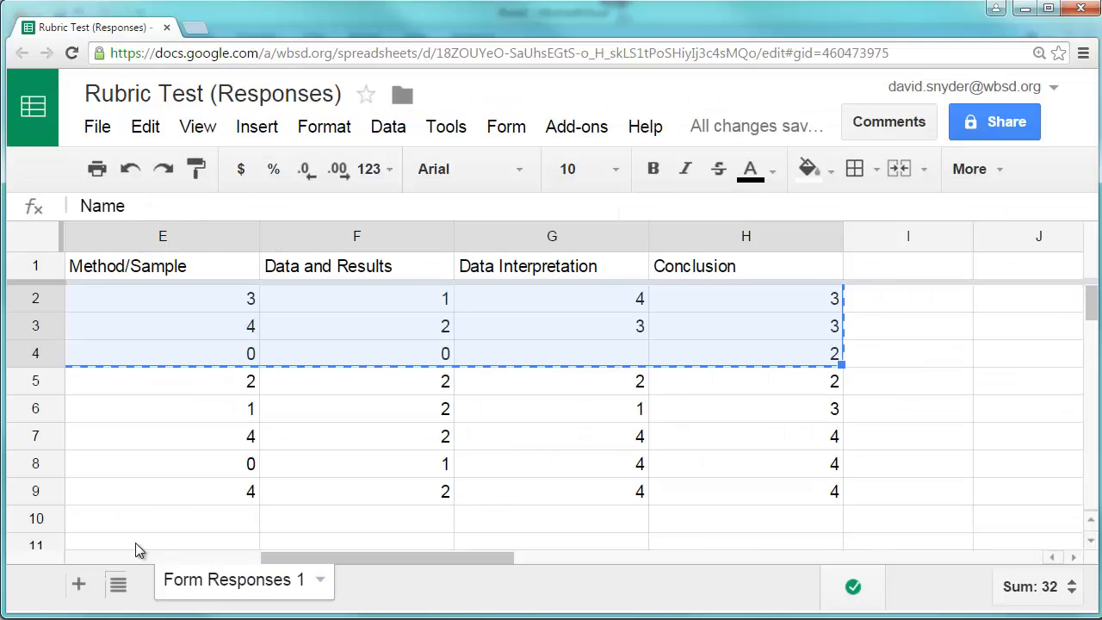
- Return to the Google Sheet and sort it A to Z by the Timestamp column
drag(394, 558, 176, 558)
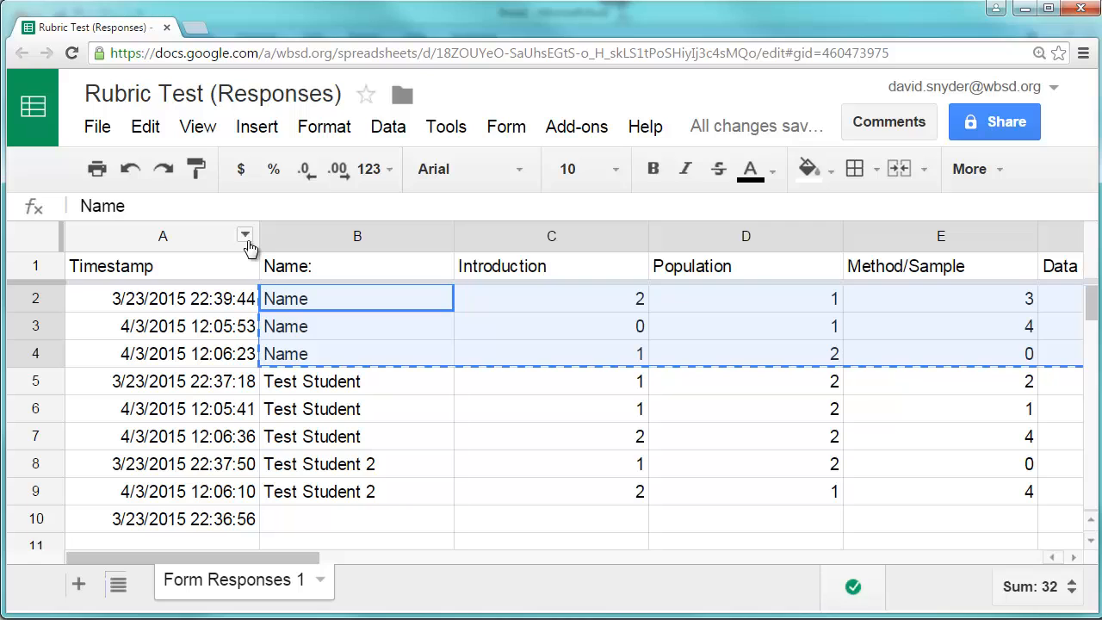
click(247, 241)
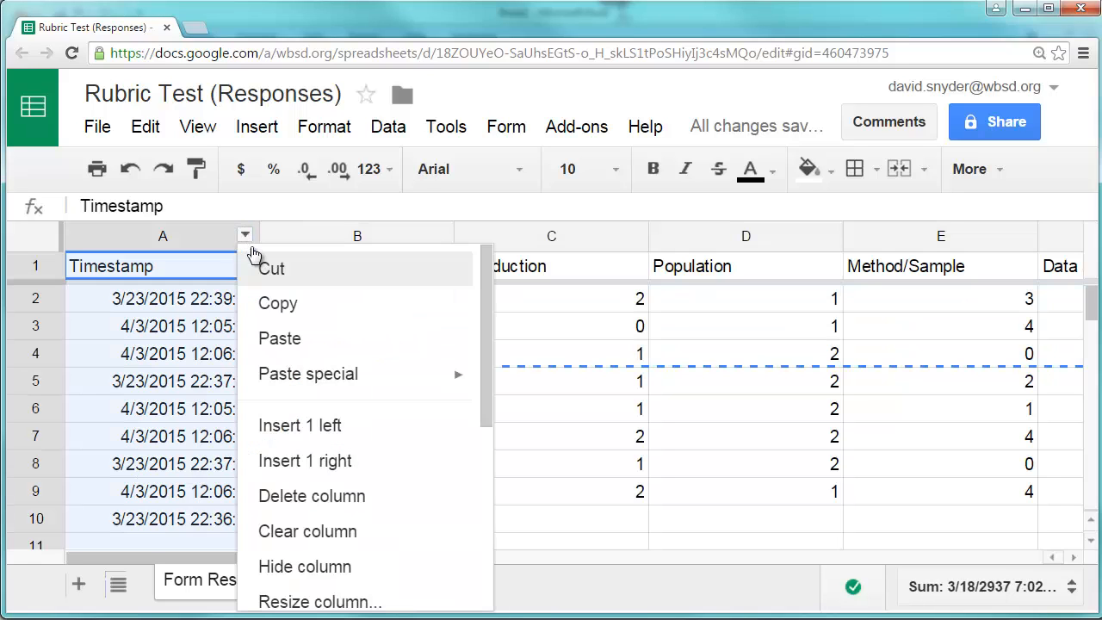
scroll(330, 376, down, 3)
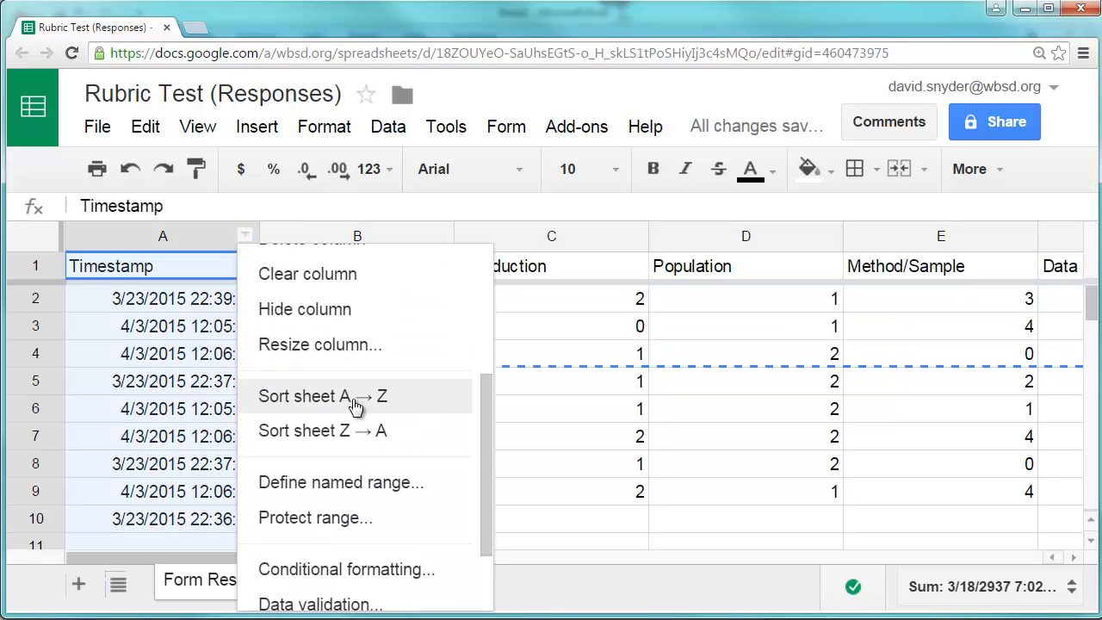
click(354, 398)
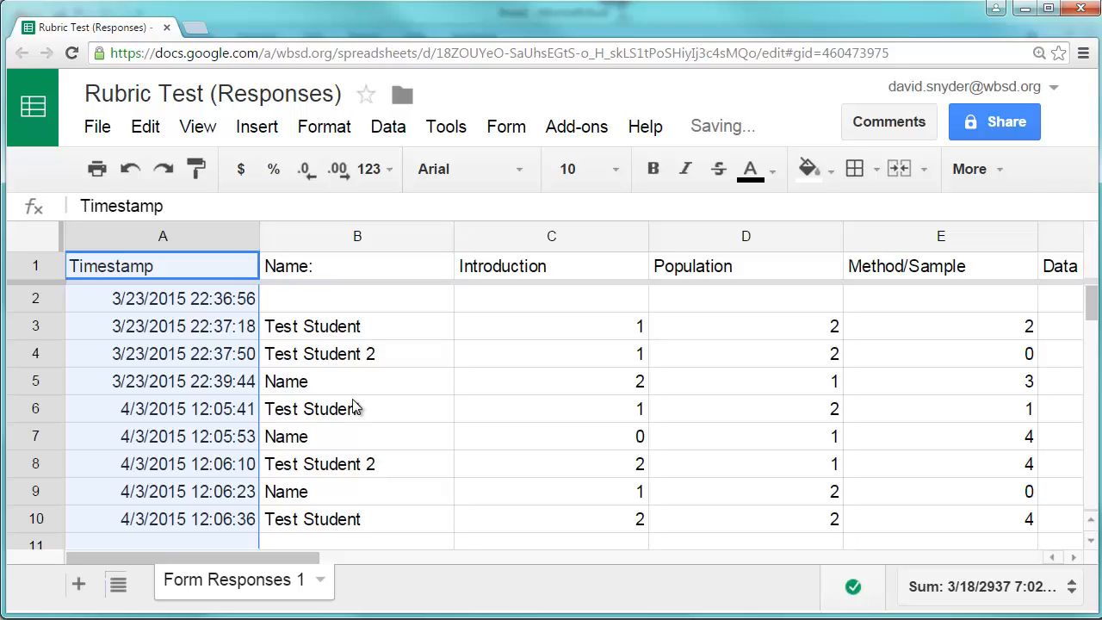